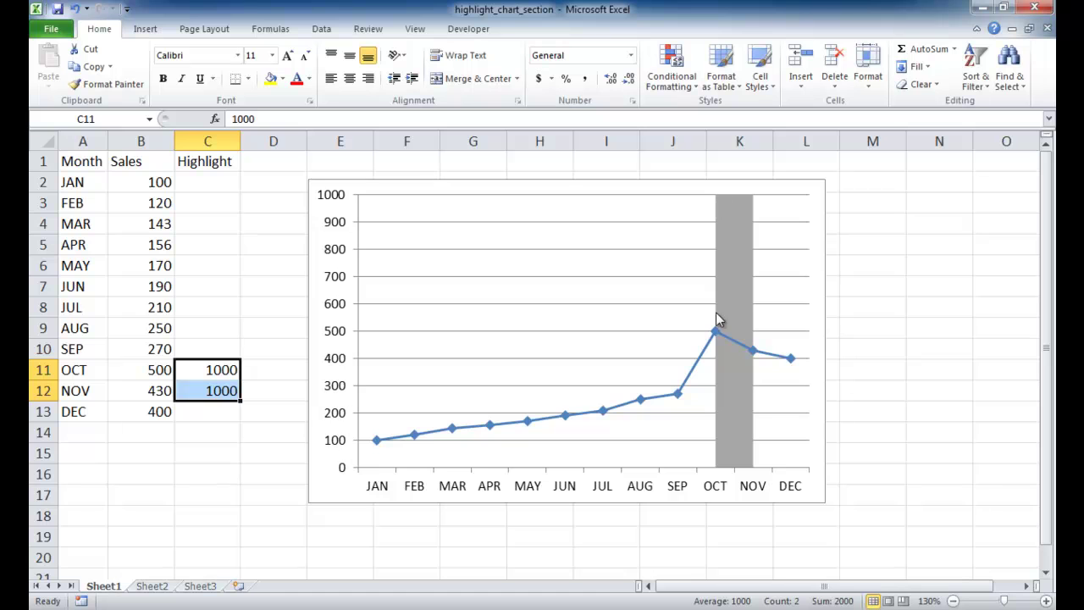
Step: Undo the last change to the OCT and NOV Highlight values and copy the table A1:C13 to cell A1 of Sheet2
key(ctrl+z)
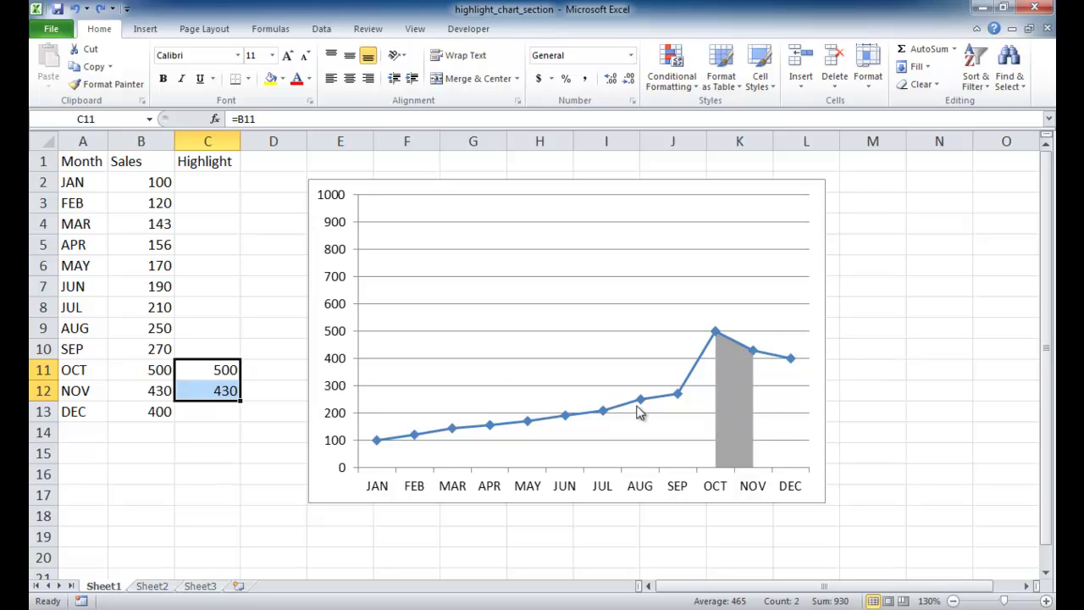
click(872, 390)
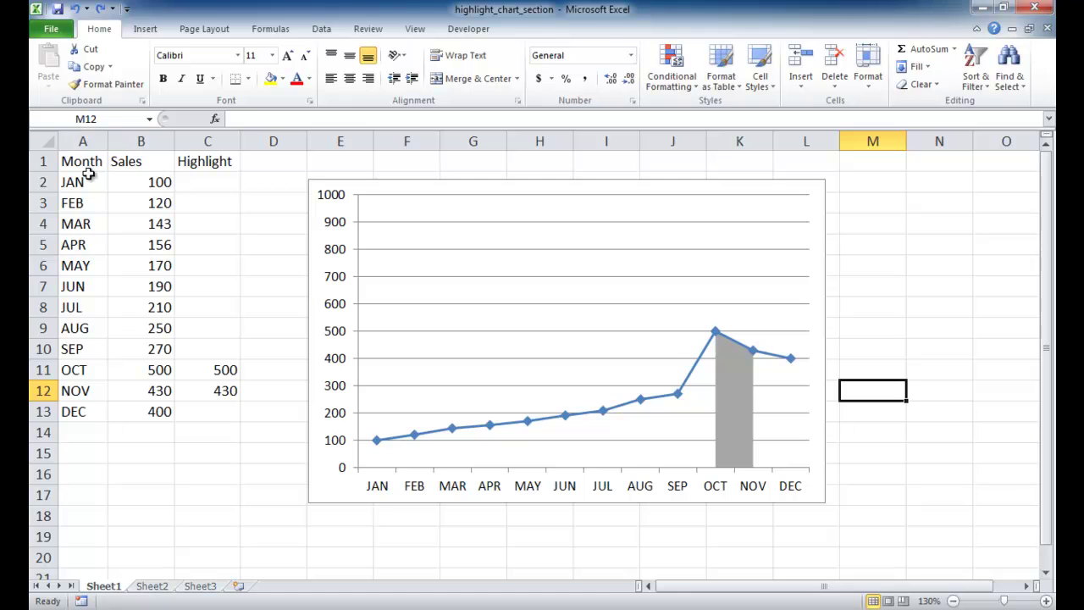
drag(81, 166, 217, 413)
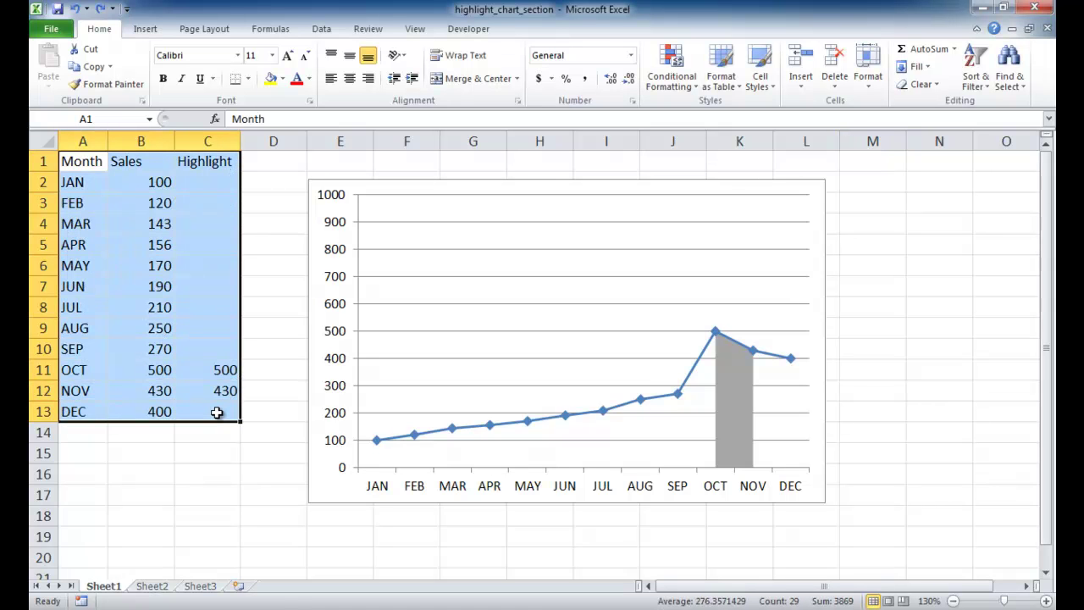
key(ctrl+c)
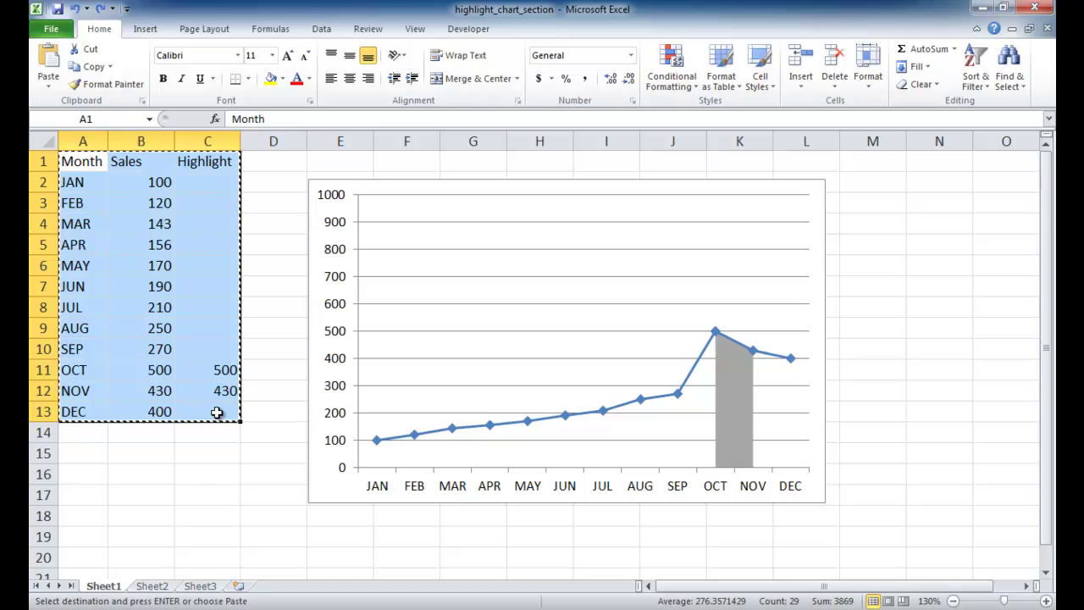
click(161, 586)
click(88, 162)
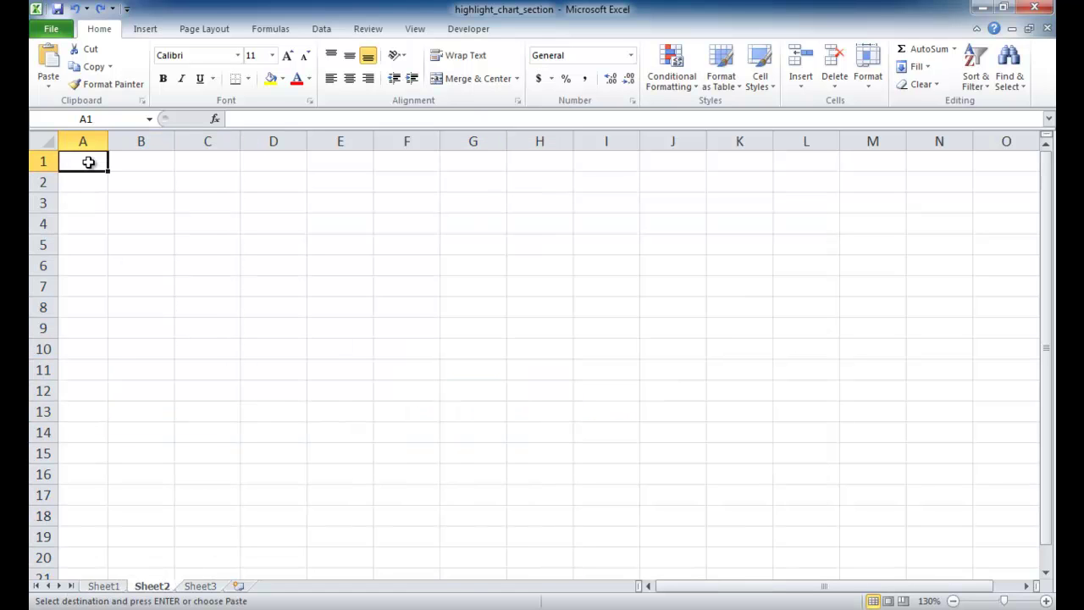
key(ctrl+v)
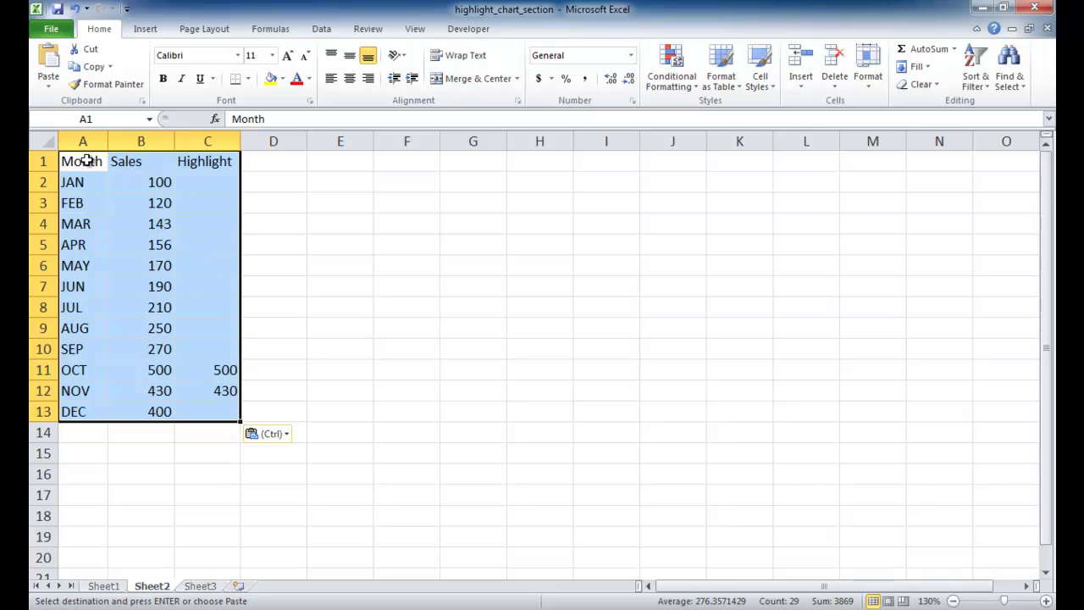
Step: Insert a 2-D line chart with markers from the Month and Sales data in A1:B13 and place it beside the table
drag(87, 160, 135, 410)
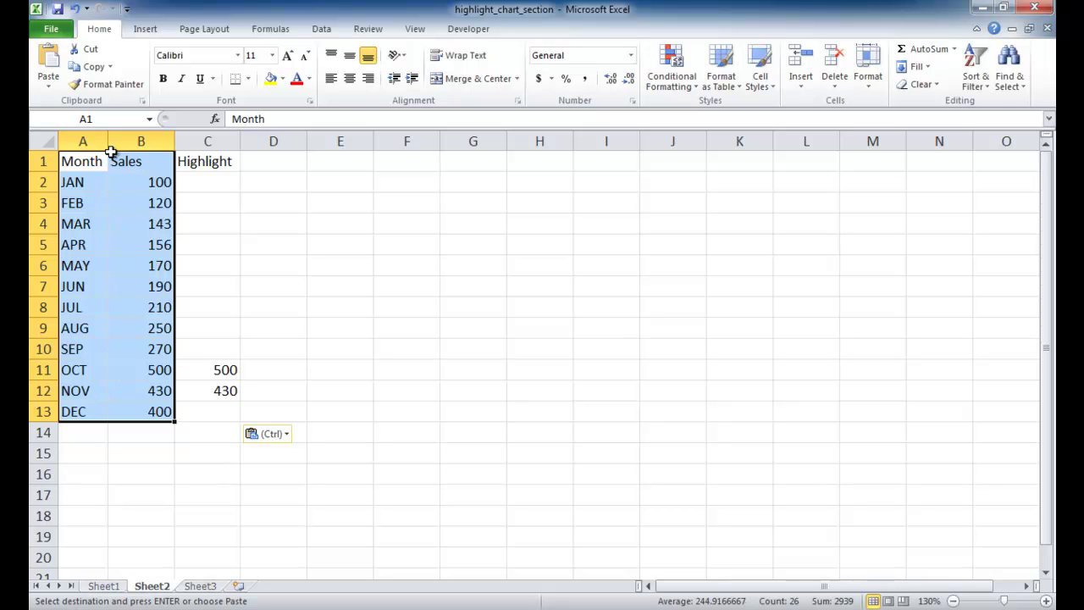
click(145, 29)
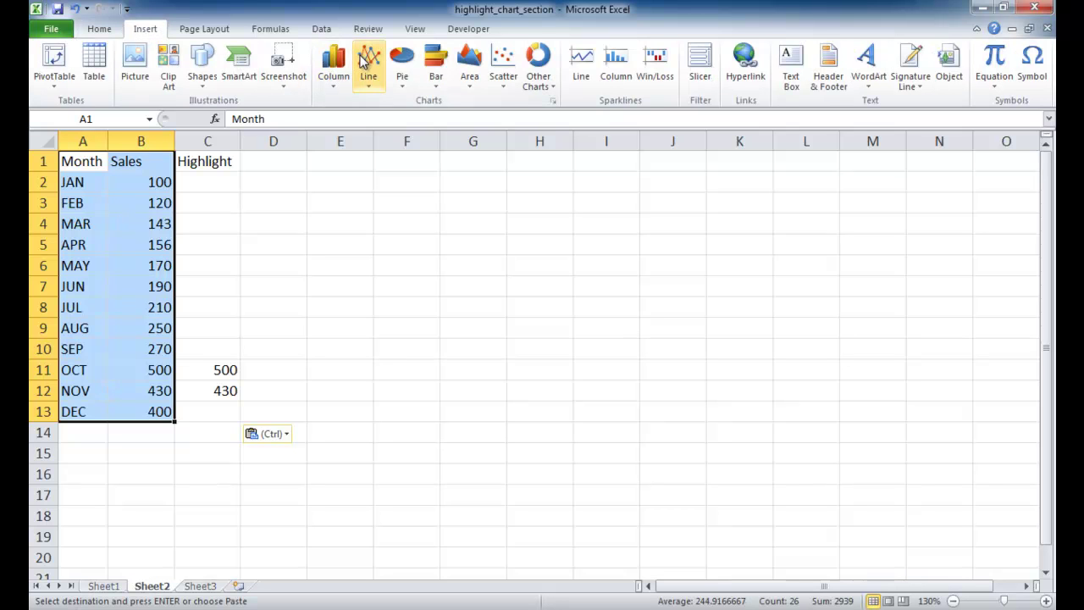
click(368, 57)
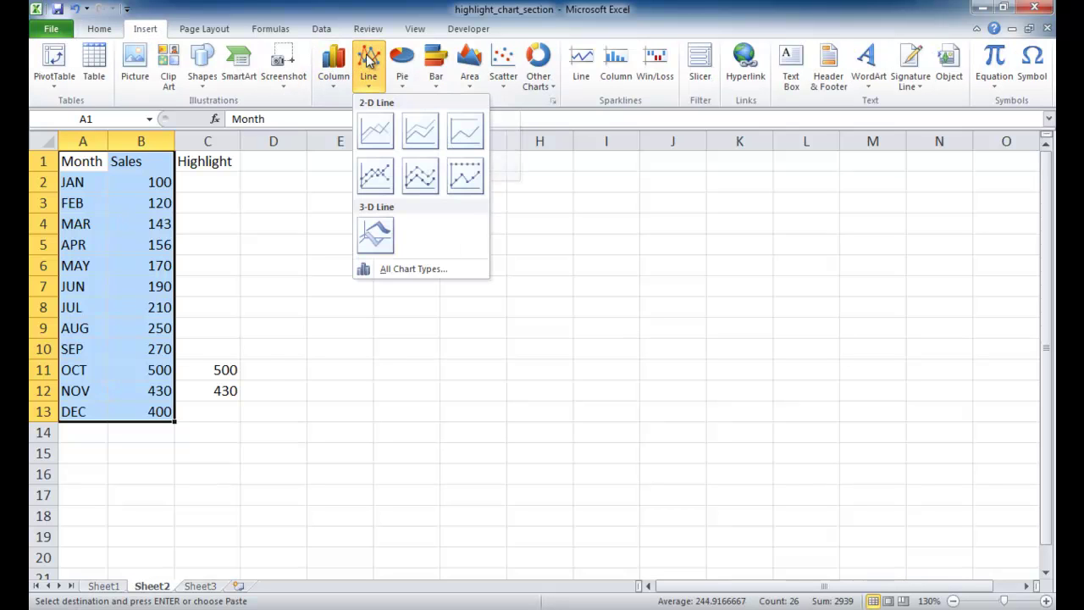
click(385, 179)
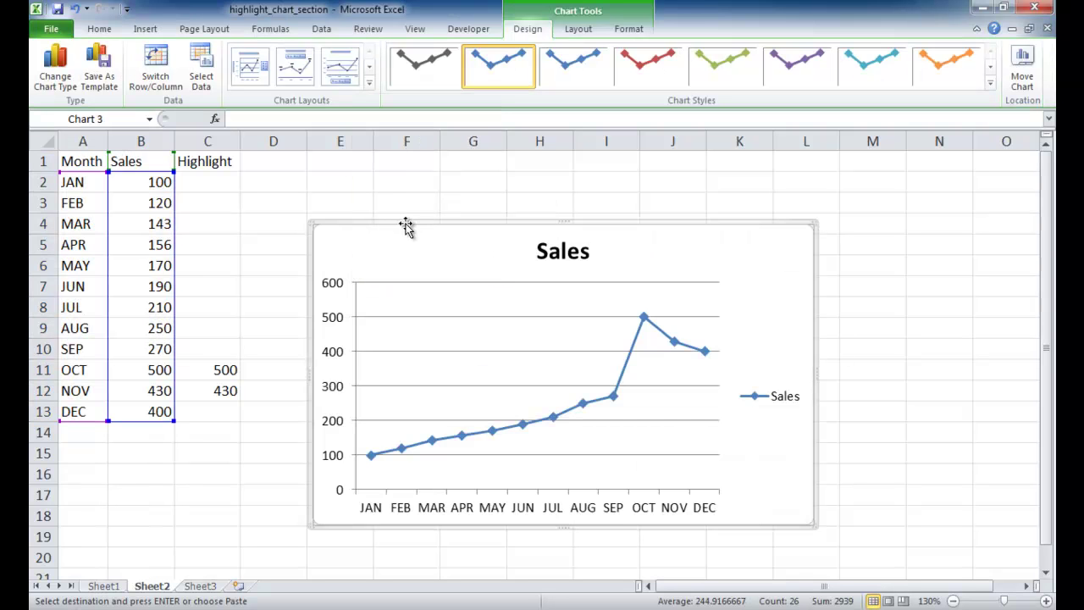
drag(404, 225, 370, 194)
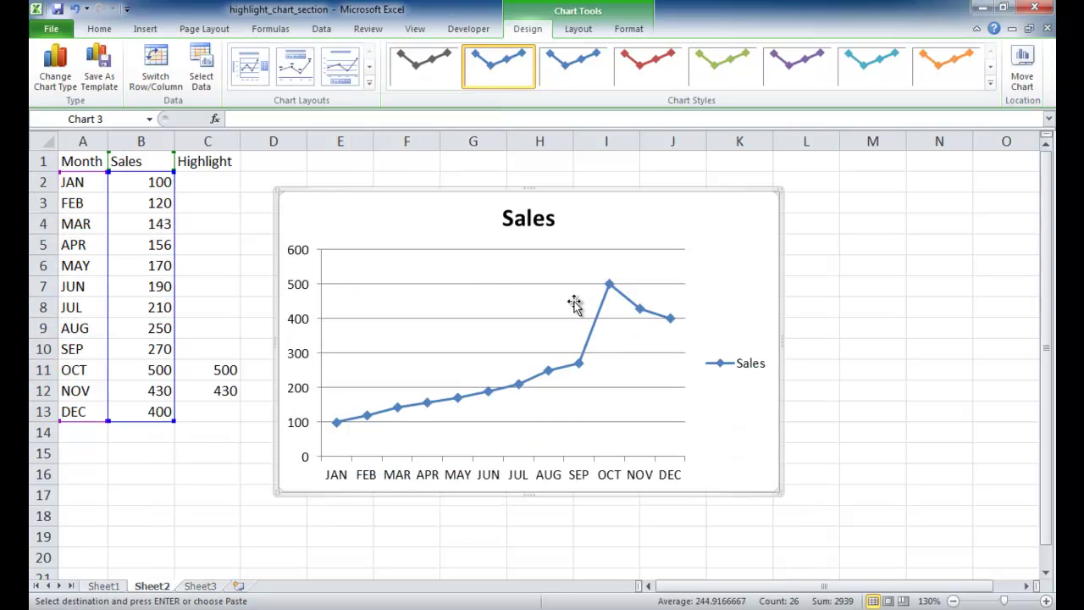
Step: Delete the legend and the horizontal gridlines from the Sales chart
click(724, 358)
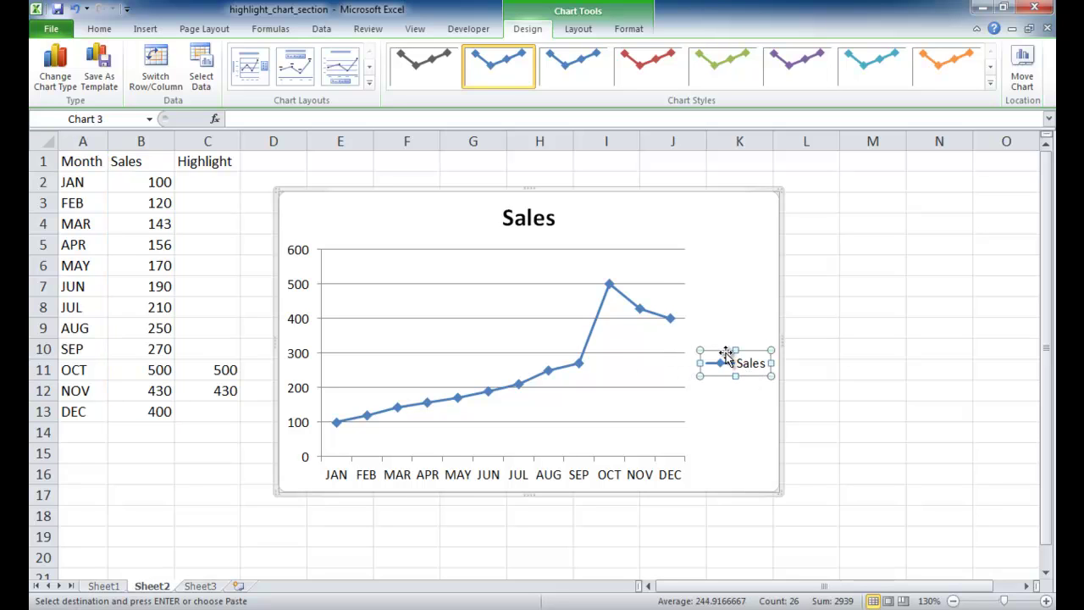
key(Delete)
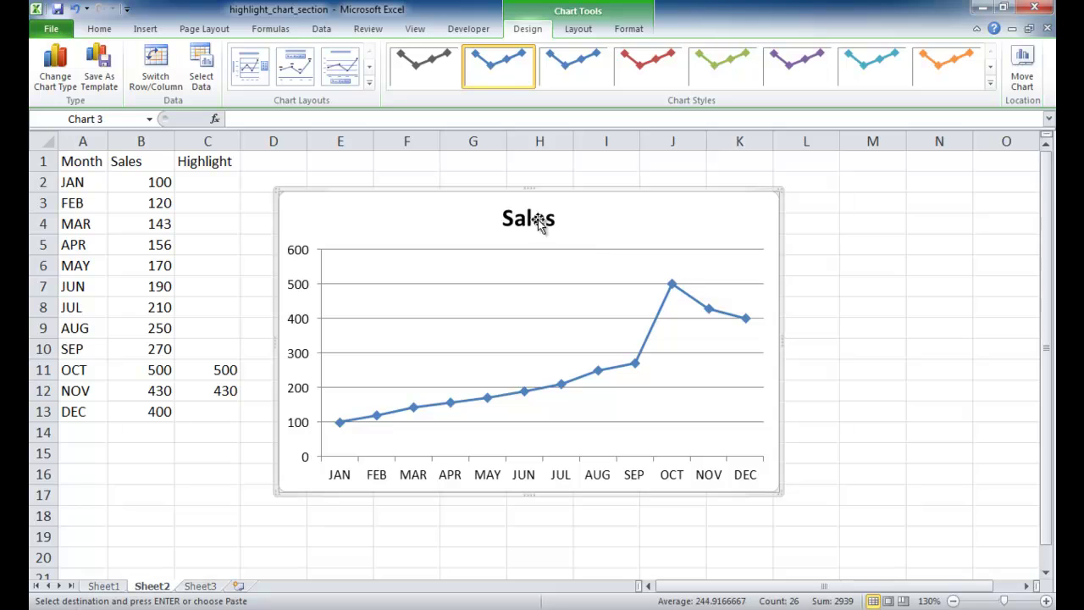
click(727, 284)
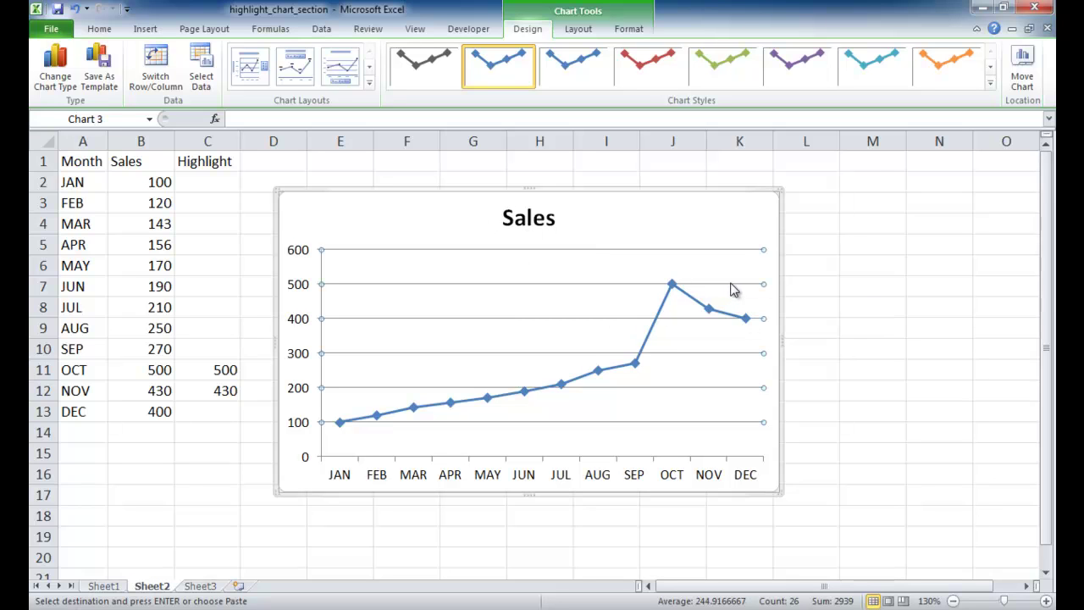
key(Delete)
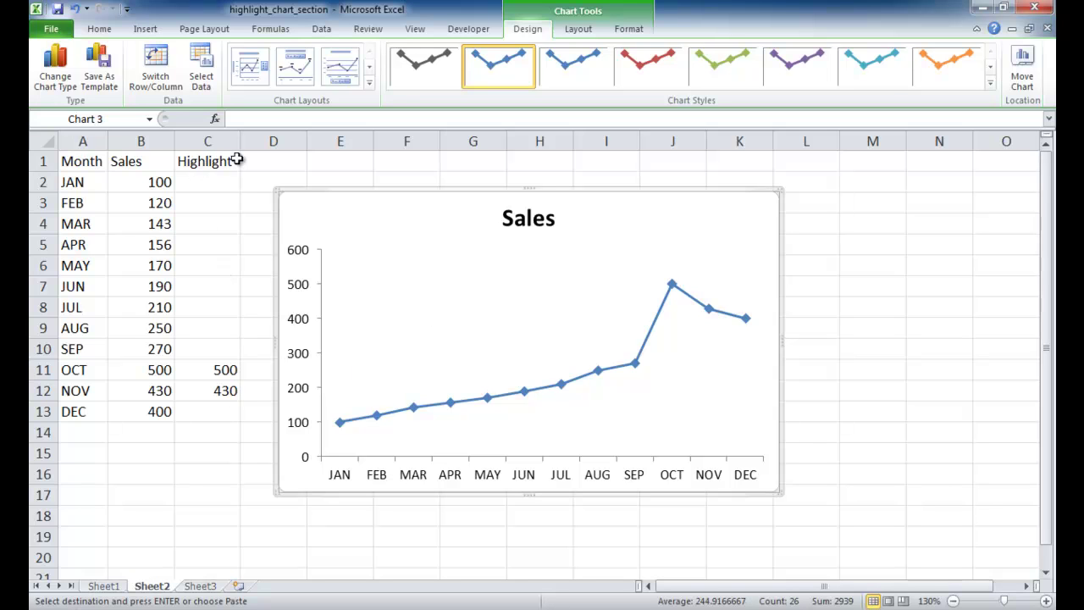
Step: Add the Highlight column C1:C13 to the line chart as a second series by copying and pasting it
click(203, 77)
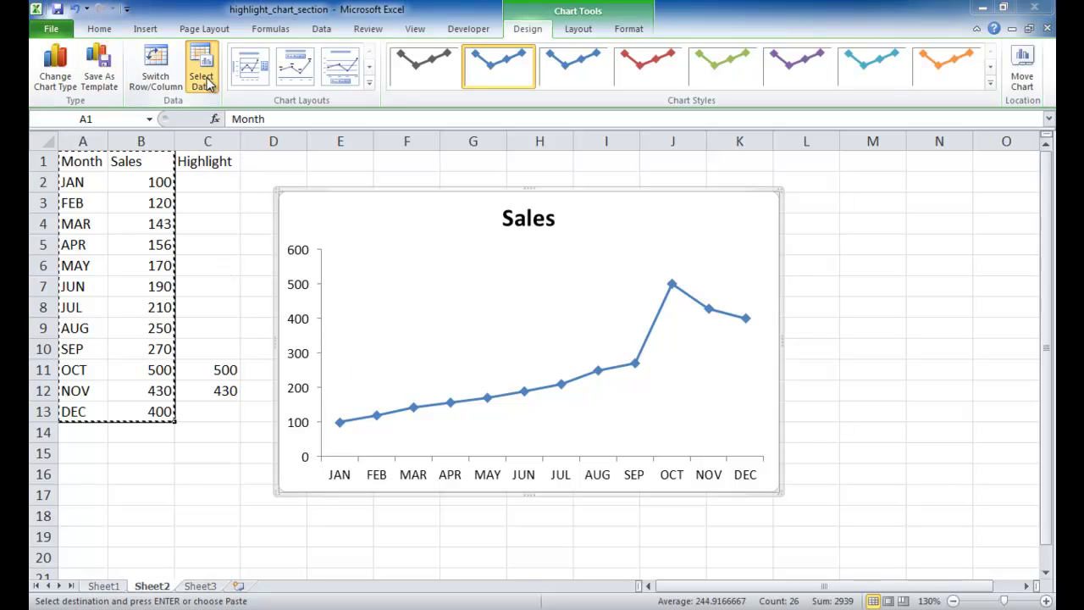
click(748, 517)
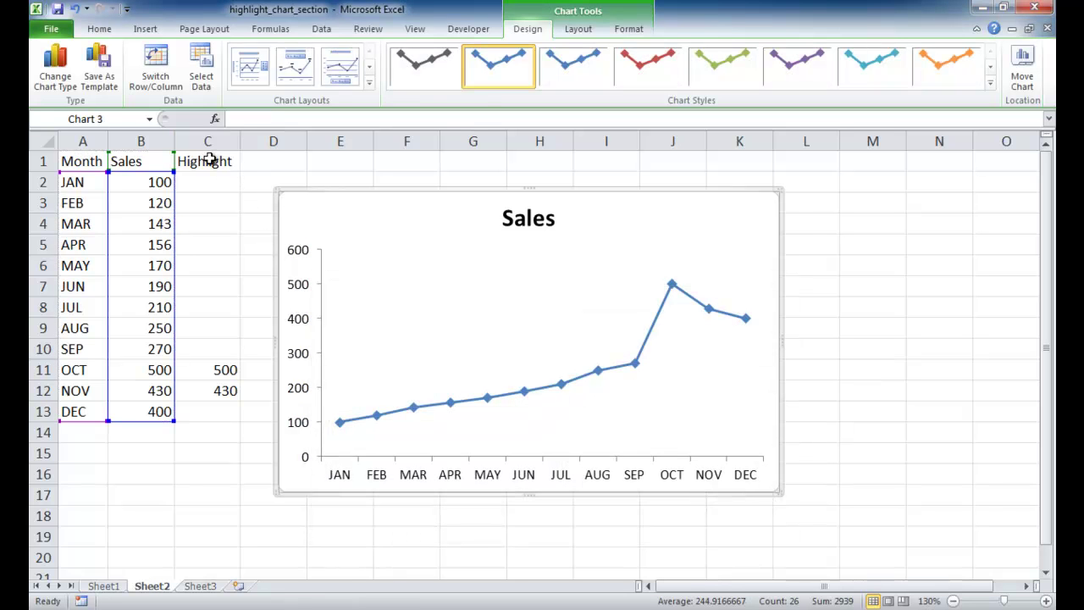
drag(209, 161, 196, 410)
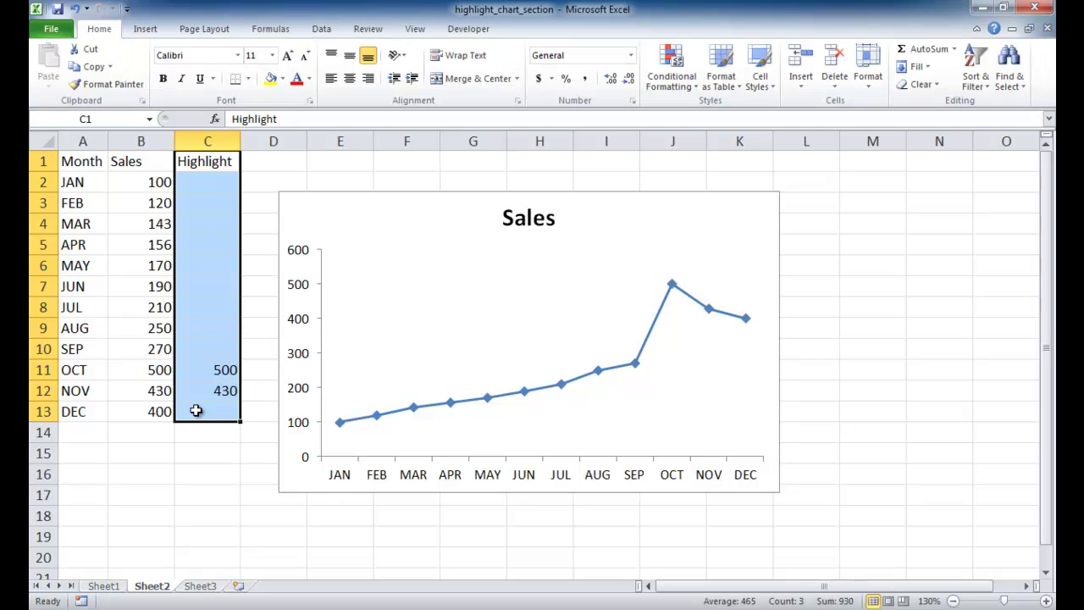
key(ctrl+c)
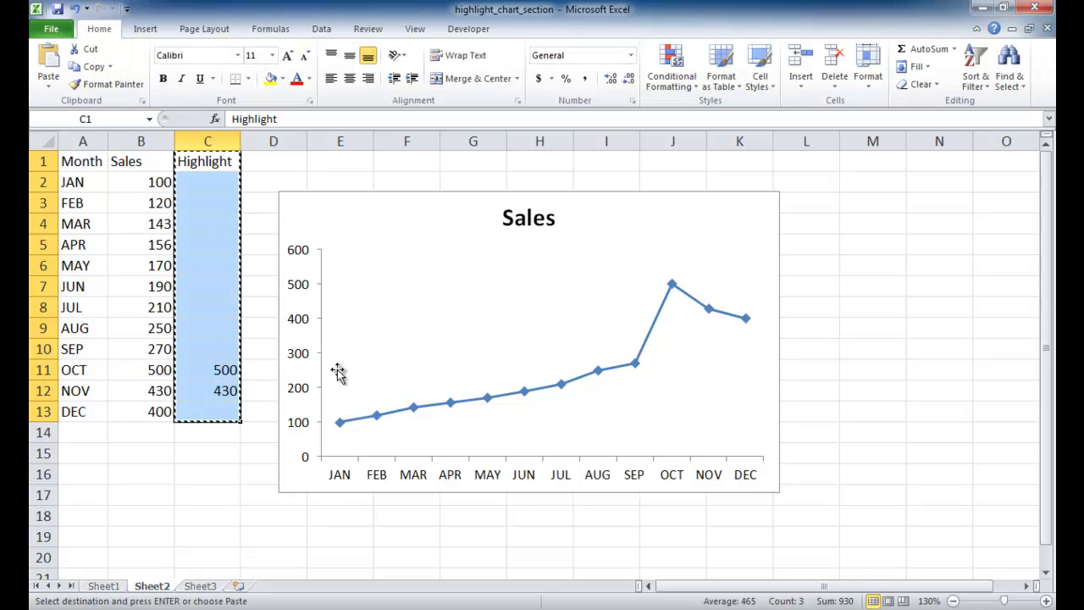
click(402, 341)
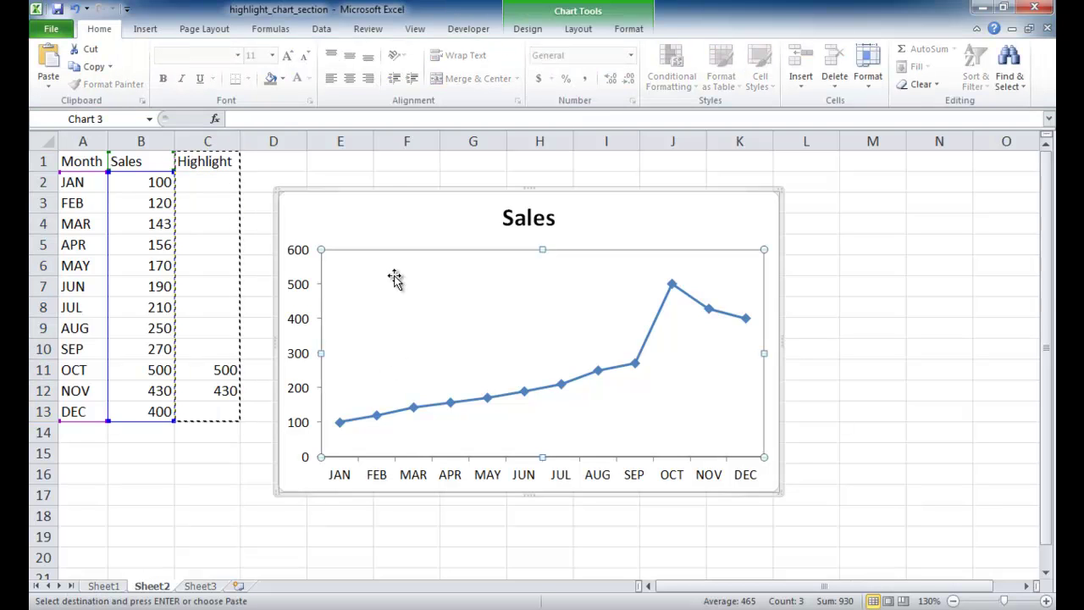
key(ctrl+v)
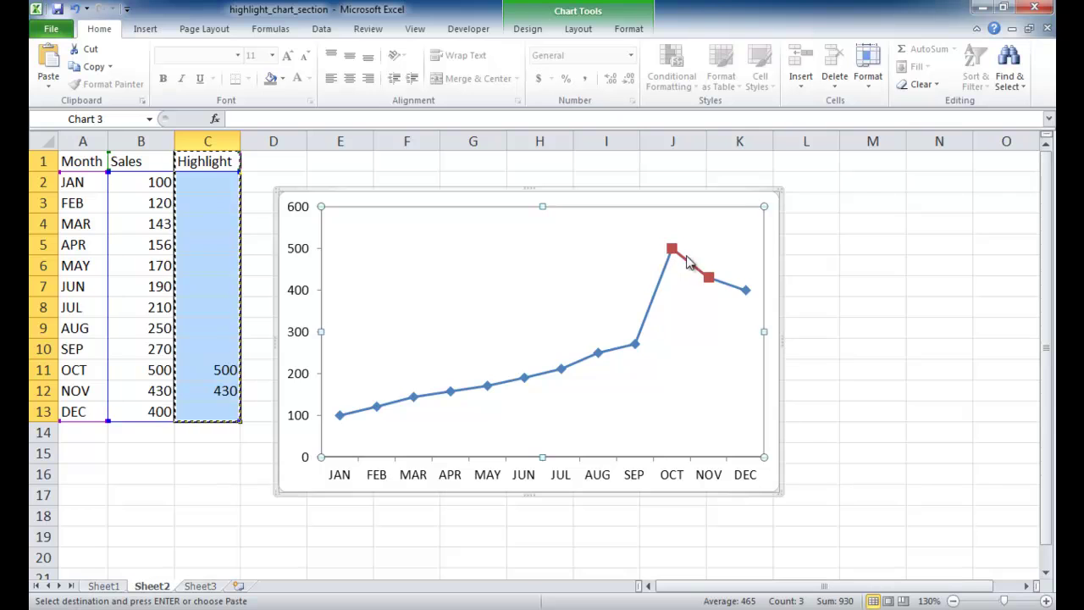
Step: Change the chart type of the Highlight series to the basic 2-D Area type
mouse_move(711, 279)
mouse_move(675, 266)
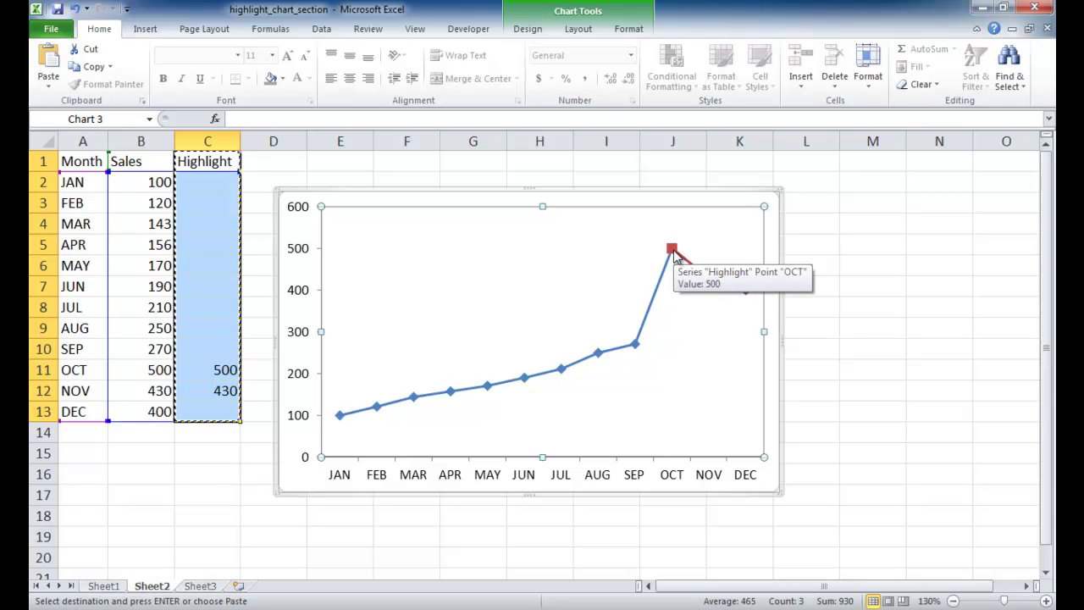
click(674, 254)
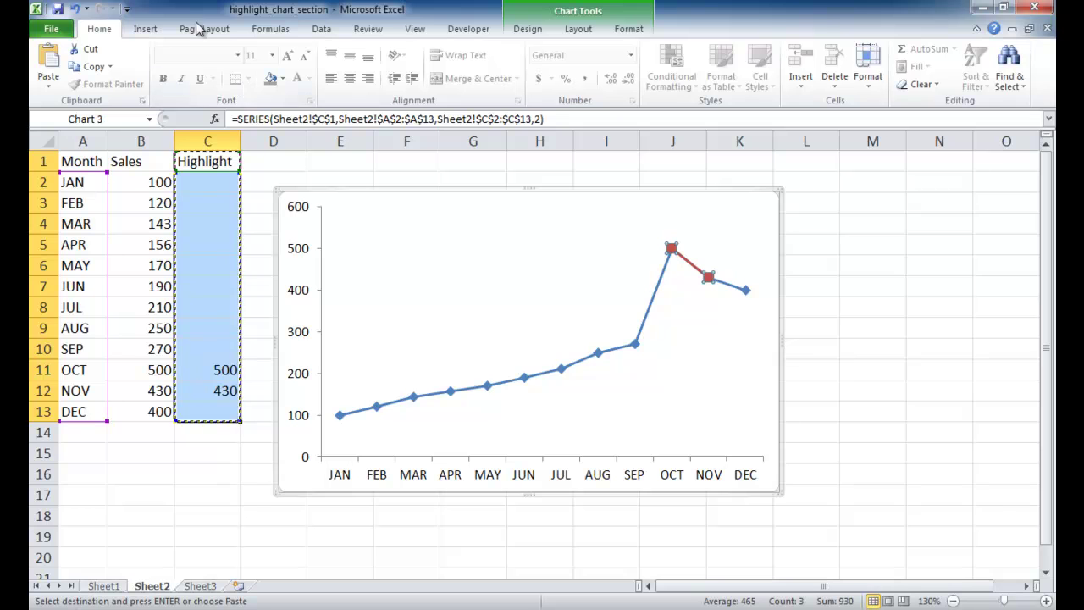
click(528, 28)
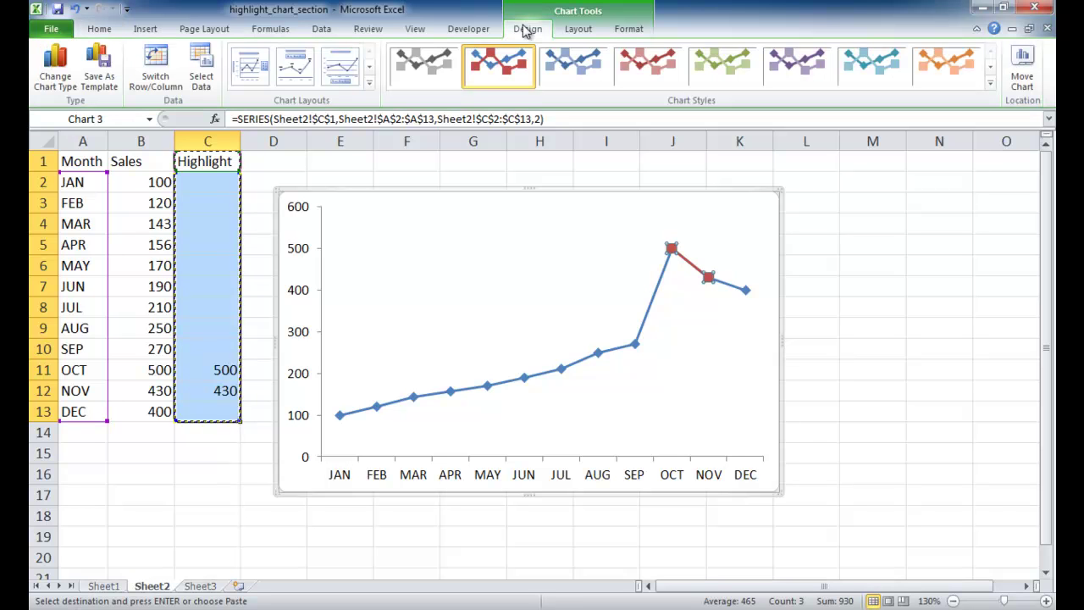
click(57, 80)
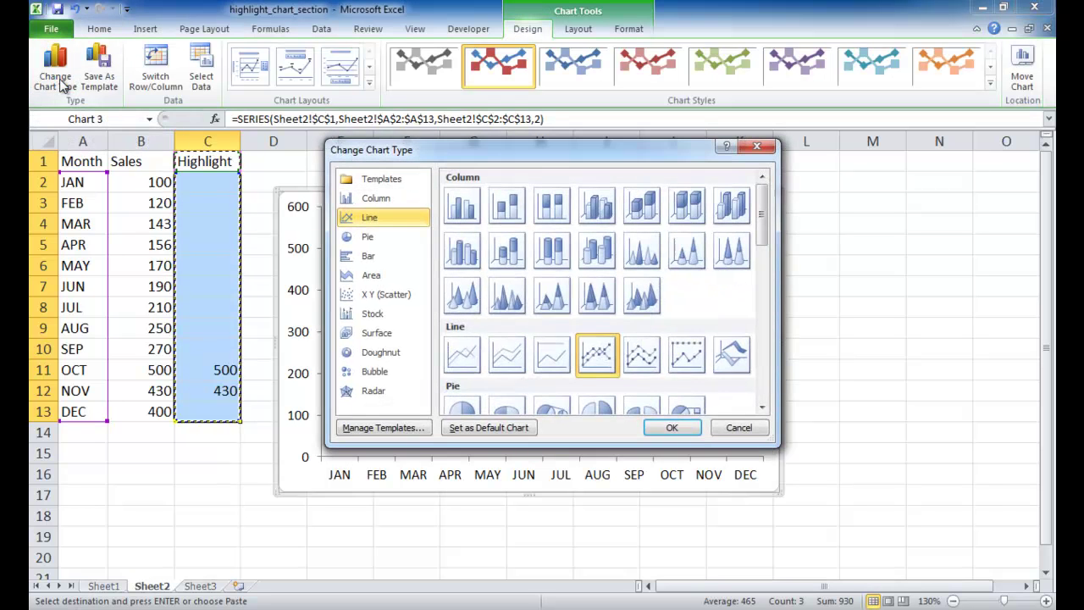
click(373, 277)
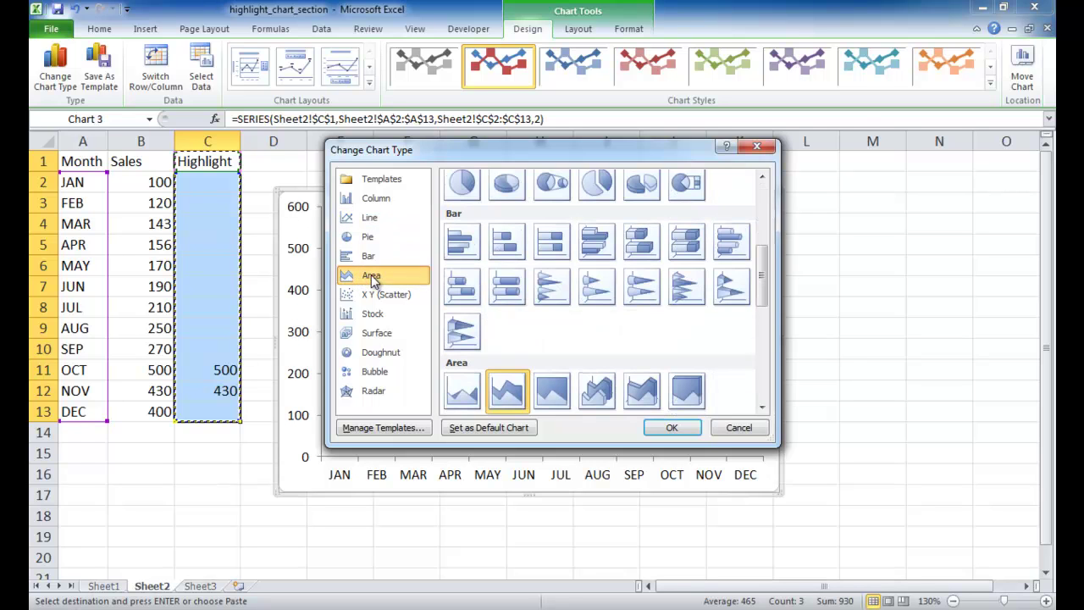
click(463, 394)
click(660, 427)
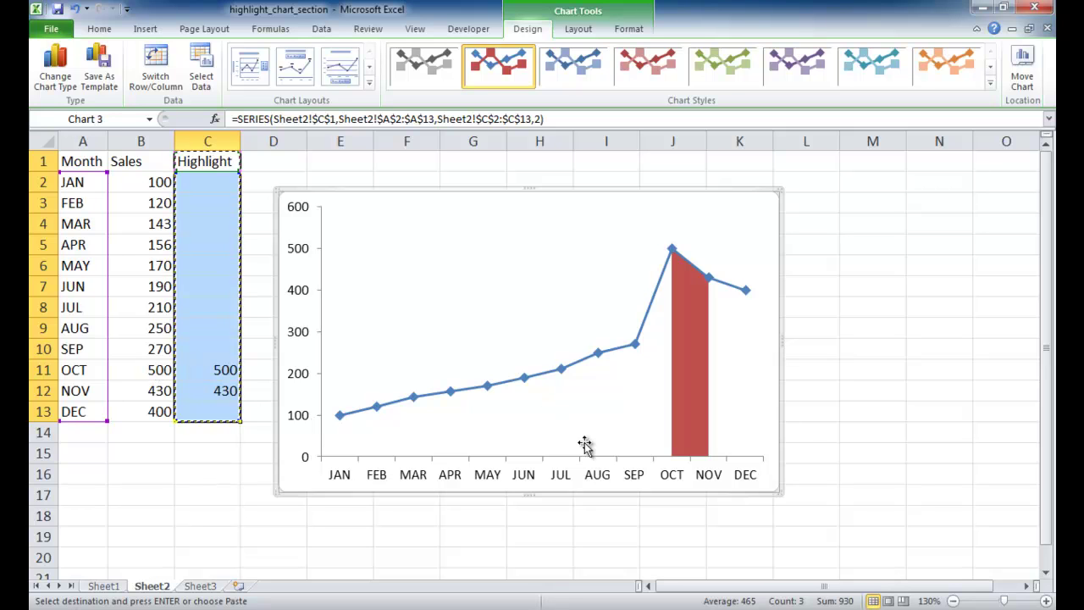
Step: Set the Highlight values for OCT and NOV in C11 and C12 to 800
click(681, 247)
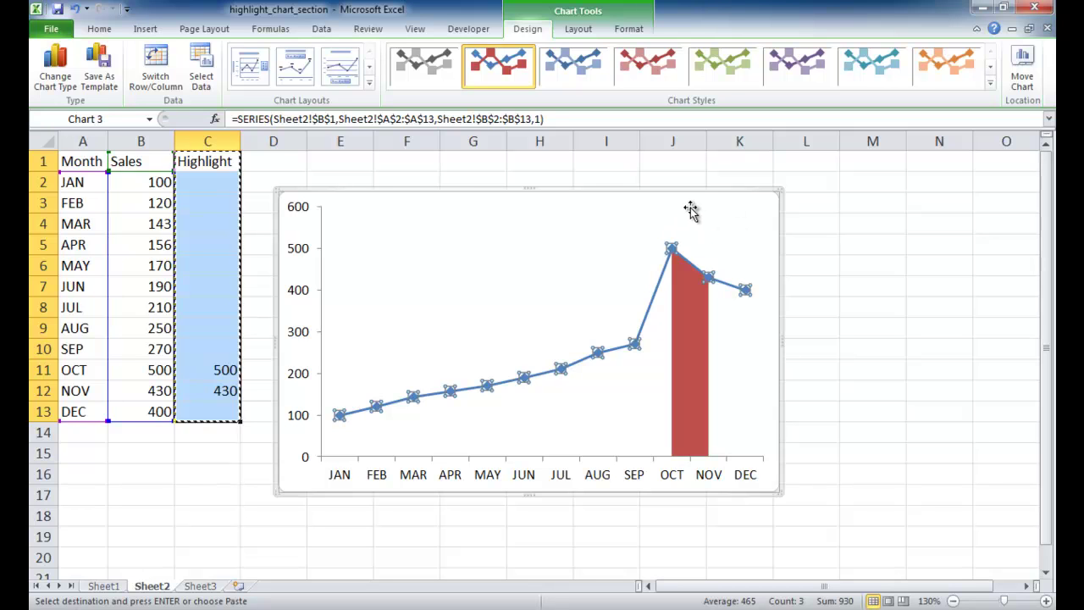
click(207, 370)
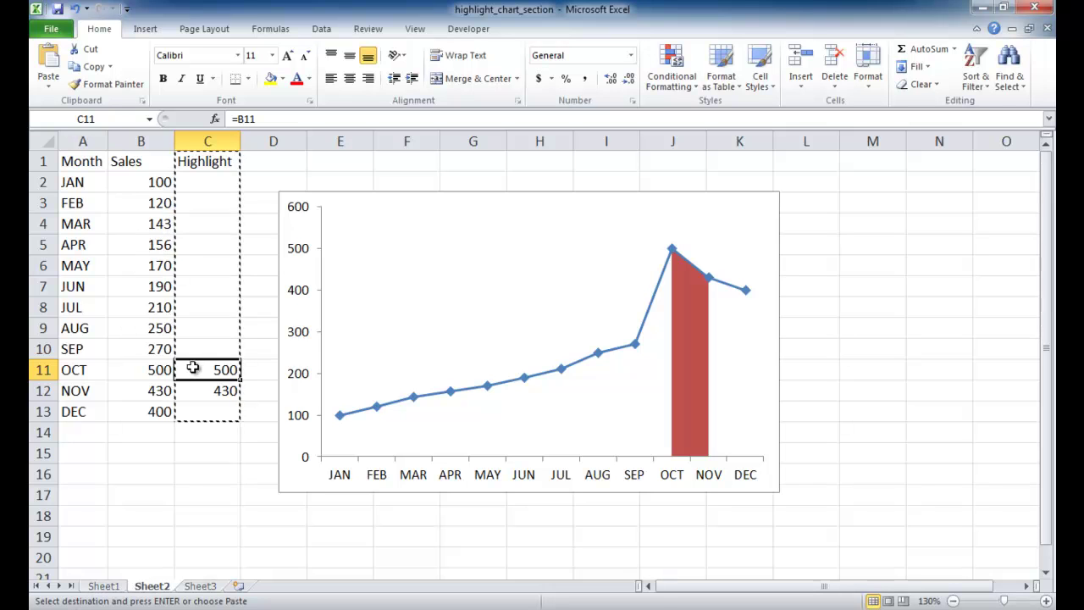
text(800)
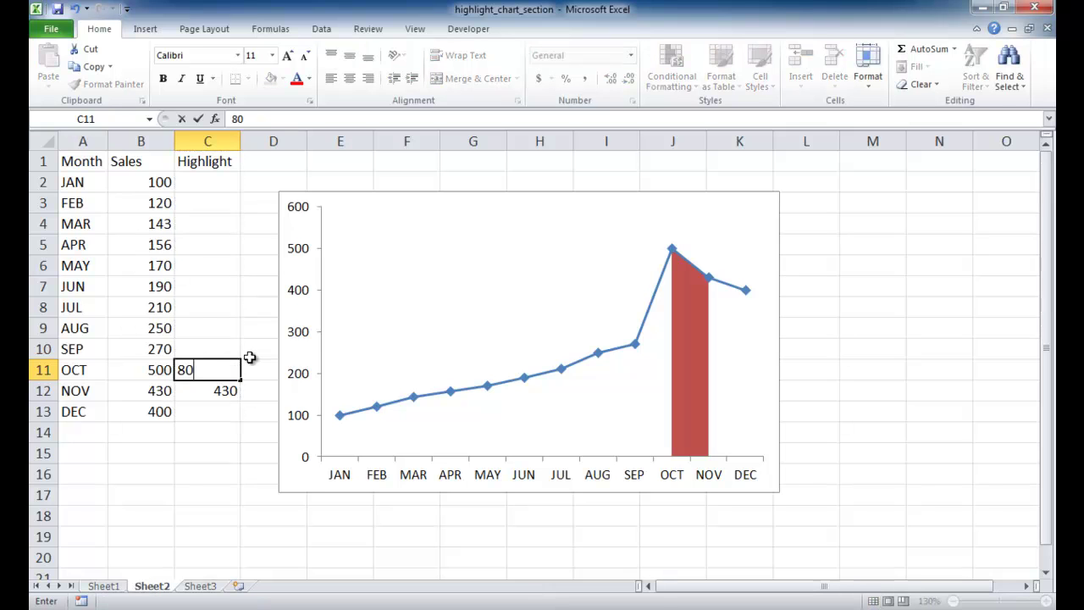
click(222, 392)
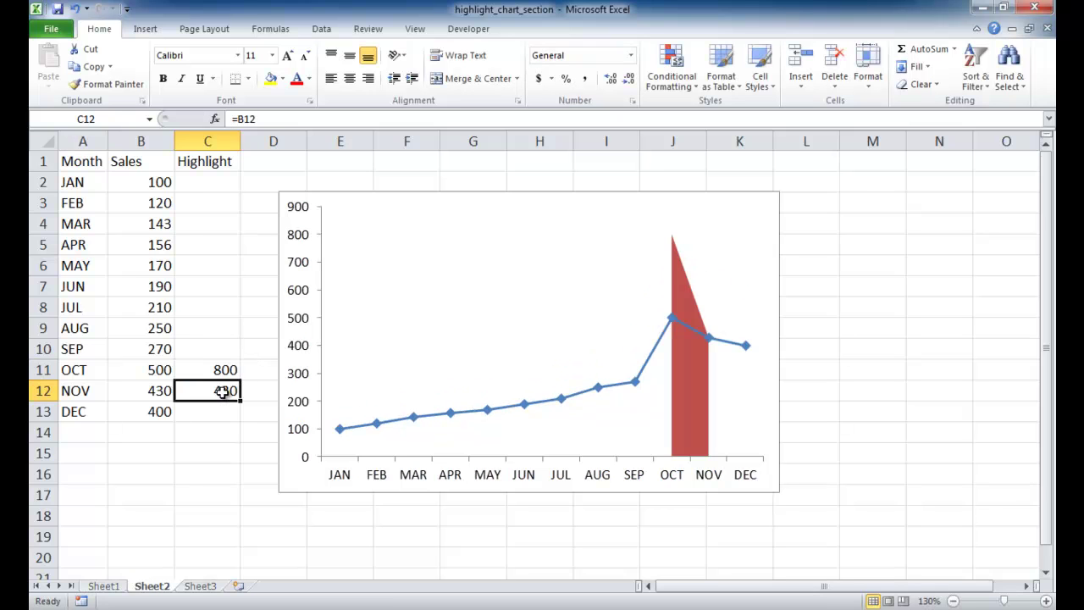
text(800)
key(Return)
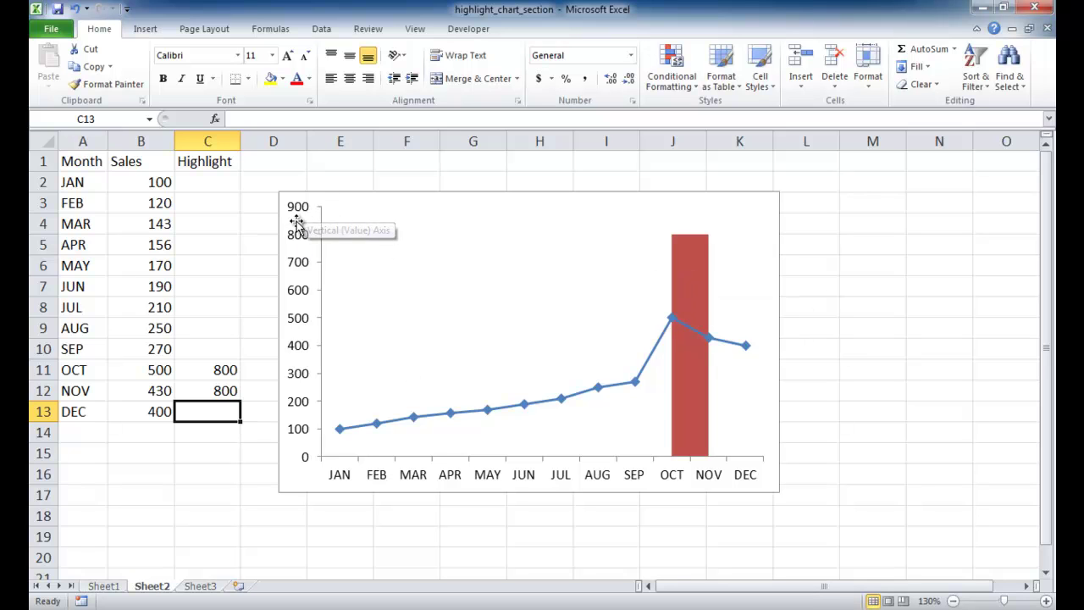
Step: Set the Highlight values for OCT and NOV in C11 and C12 to 900
click(214, 370)
text(900)
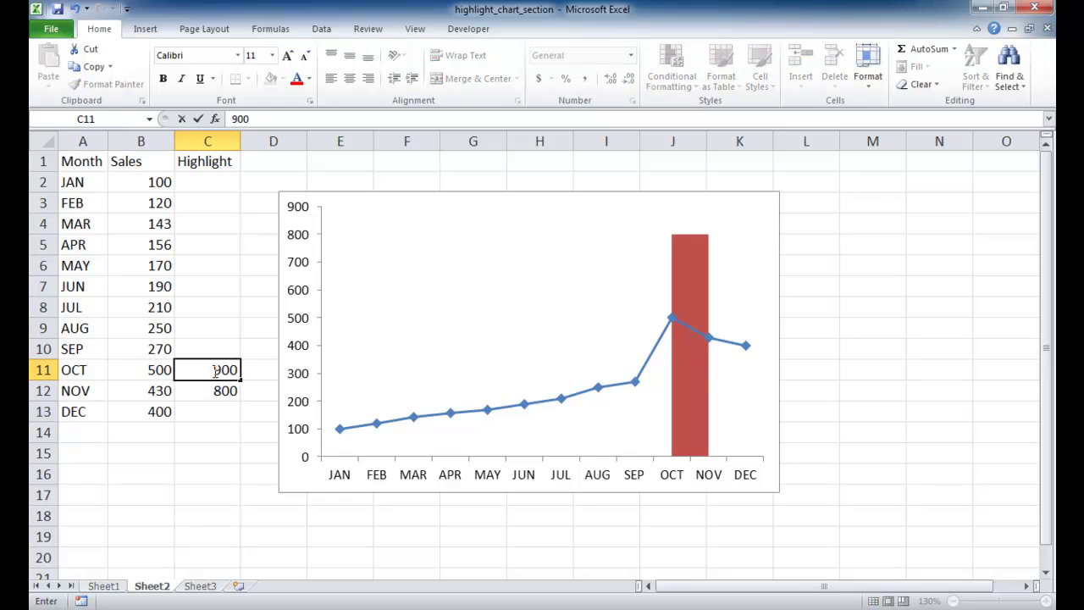
key(Return)
text(900)
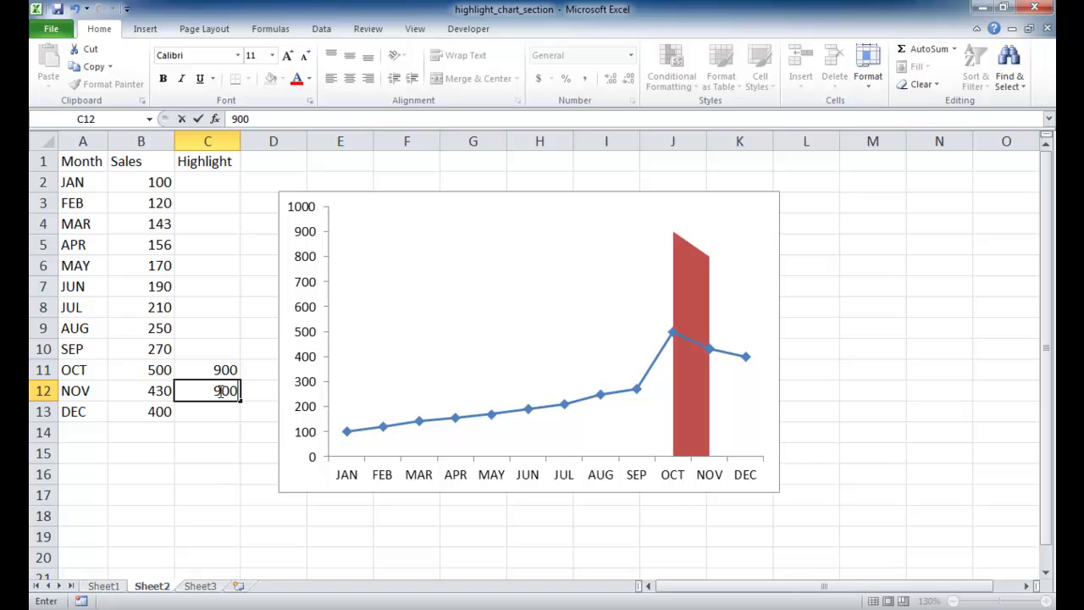
key(Return)
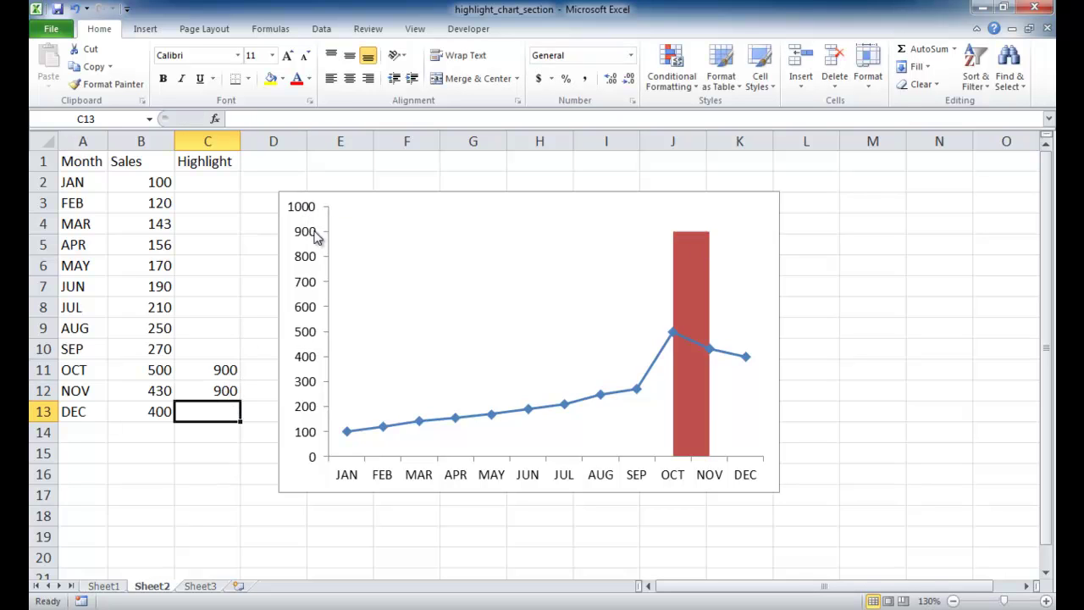
Step: Set the maximum of the chart's vertical axis to a fixed value of 900
right_click(303, 292)
click(354, 447)
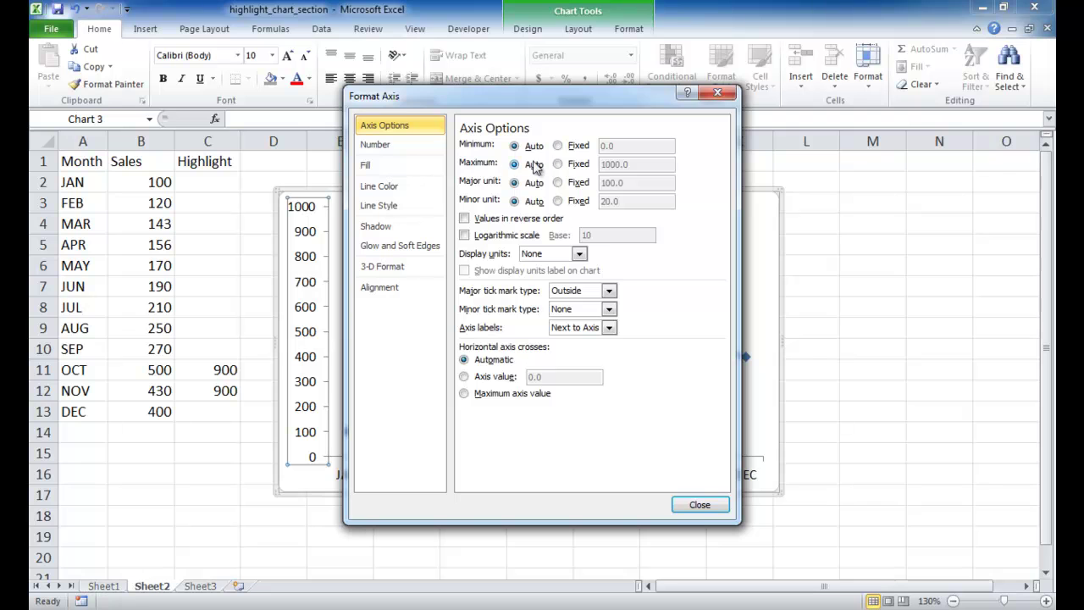
click(558, 164)
click(554, 165)
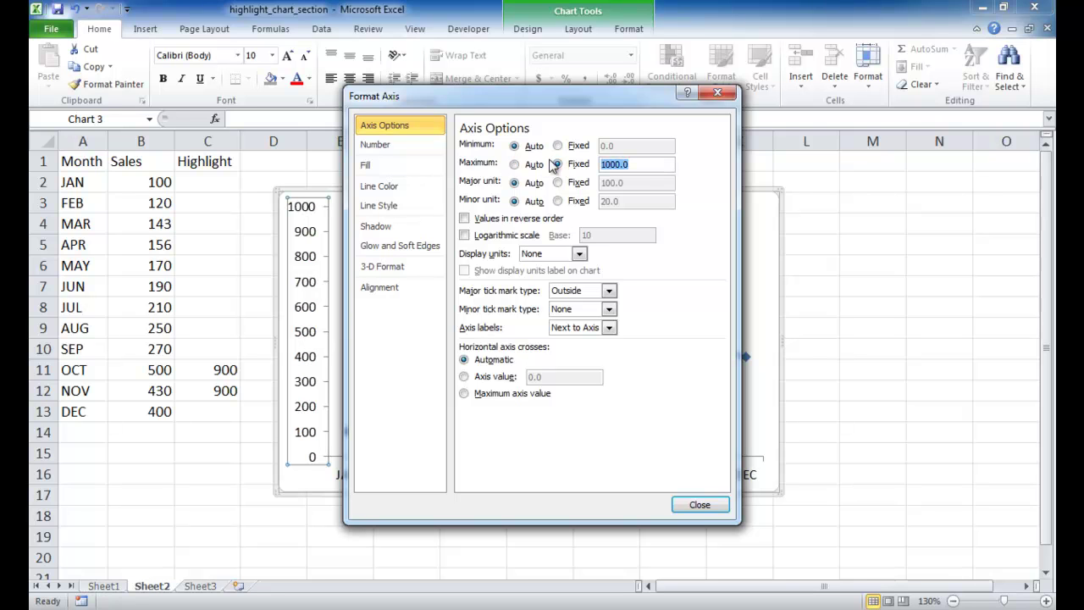
key(Return)
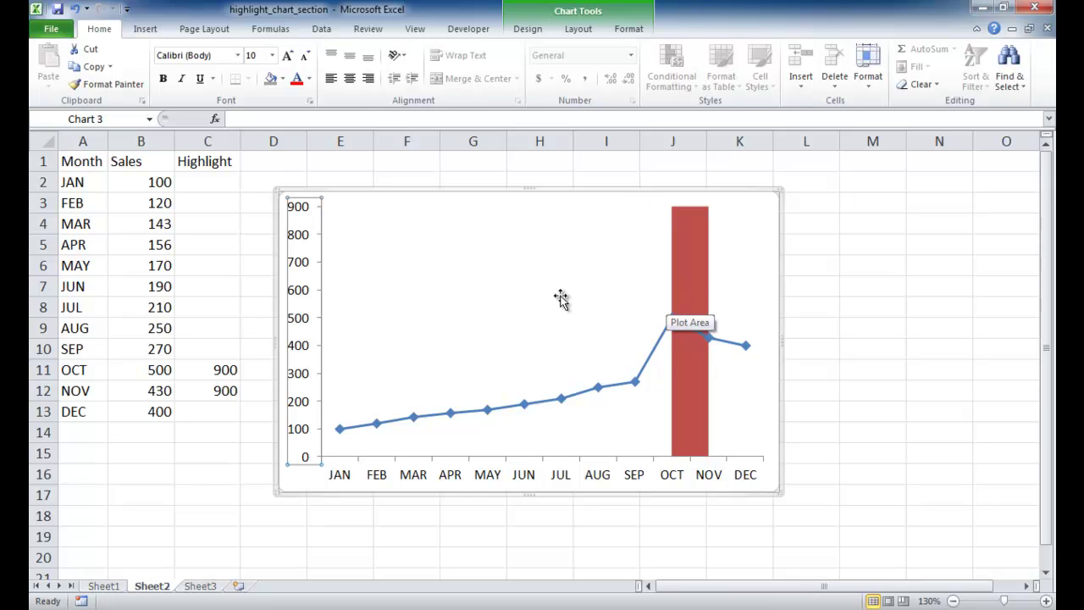
Step: Change the fill colour of the Highlight area series to grey and deselect the chart
click(690, 258)
right_click(690, 258)
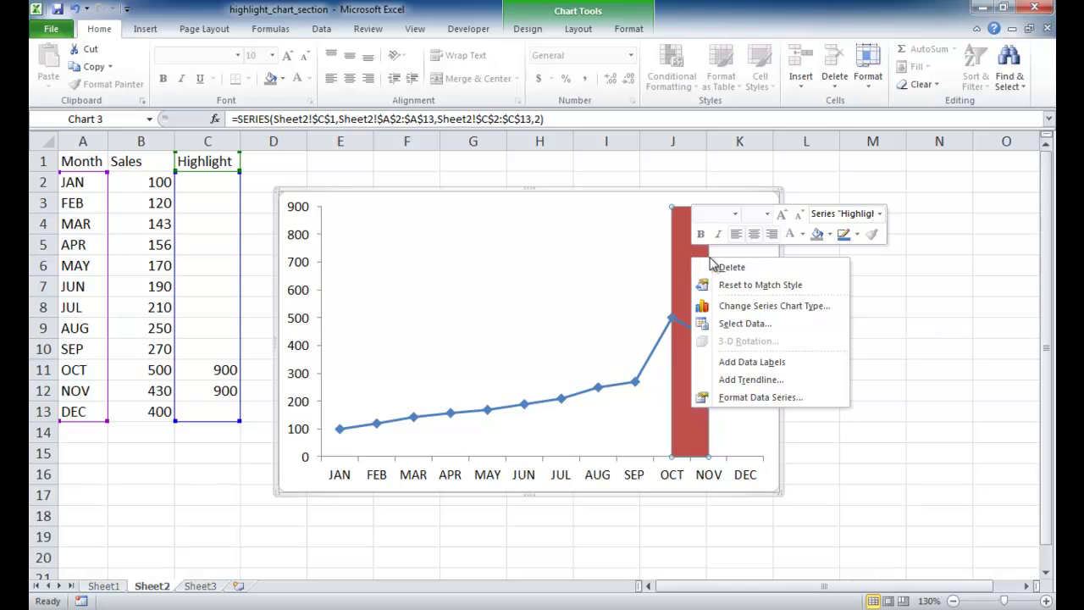
click(817, 234)
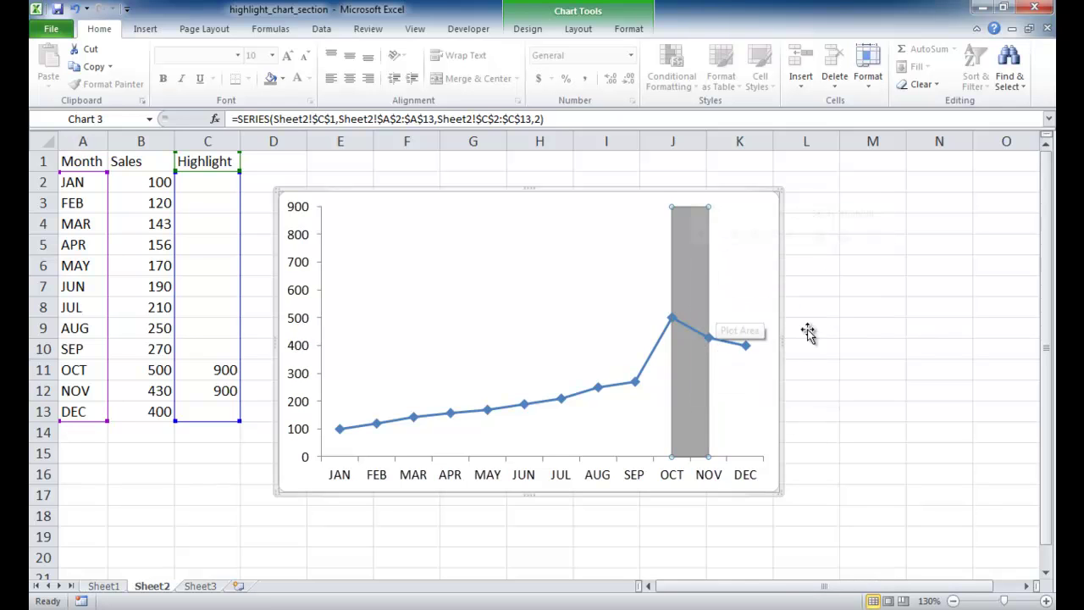
click(845, 334)
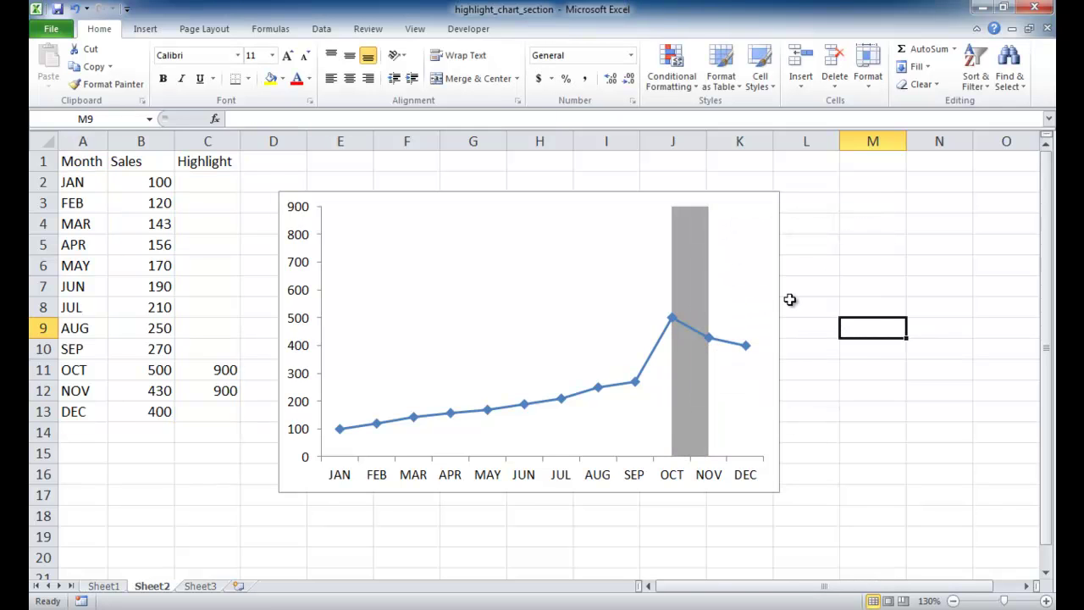